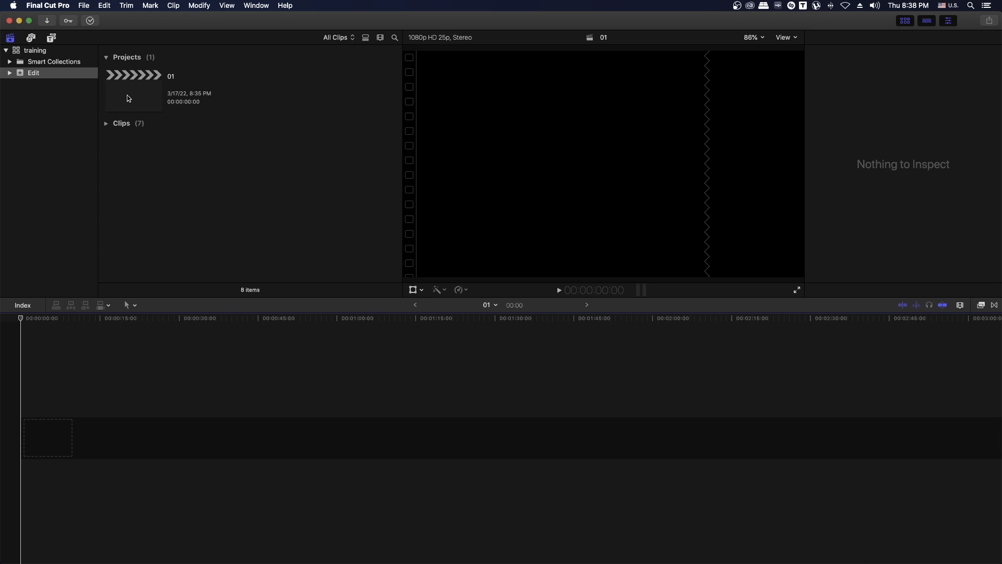
- Expand the Clips group in the event browser, and select clip 05 and deselect it again
click(106, 123)
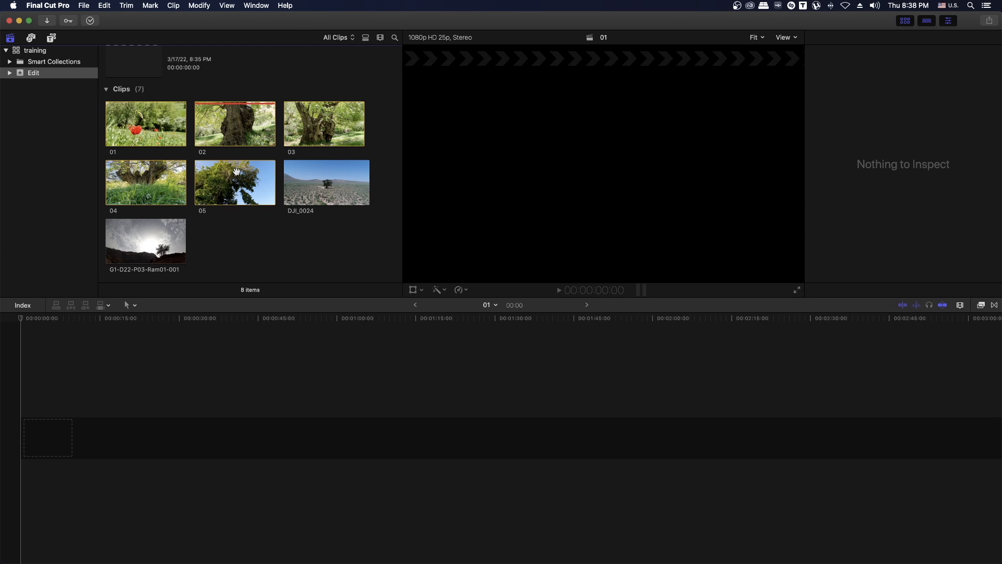
click(237, 171)
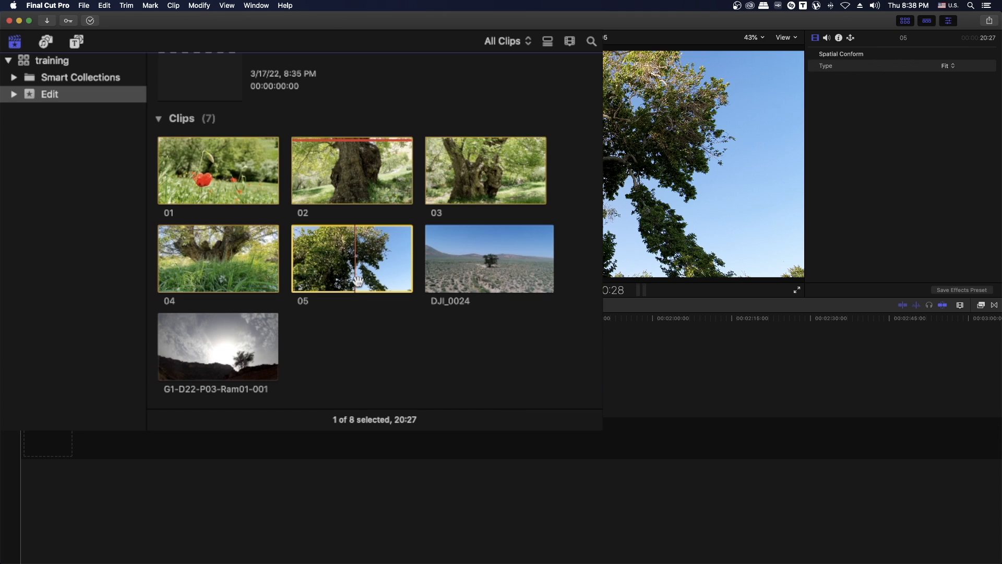
click(401, 354)
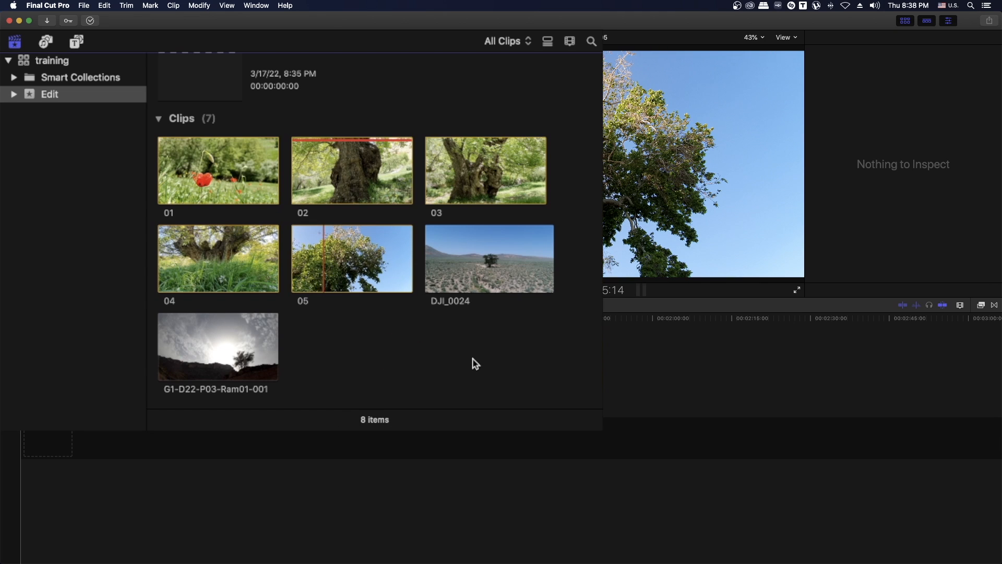
- Clear the rough range on clip DJI_0024 and mark new start and end points around its middle, spanning about 01:00:29
drag(453, 242, 483, 261)
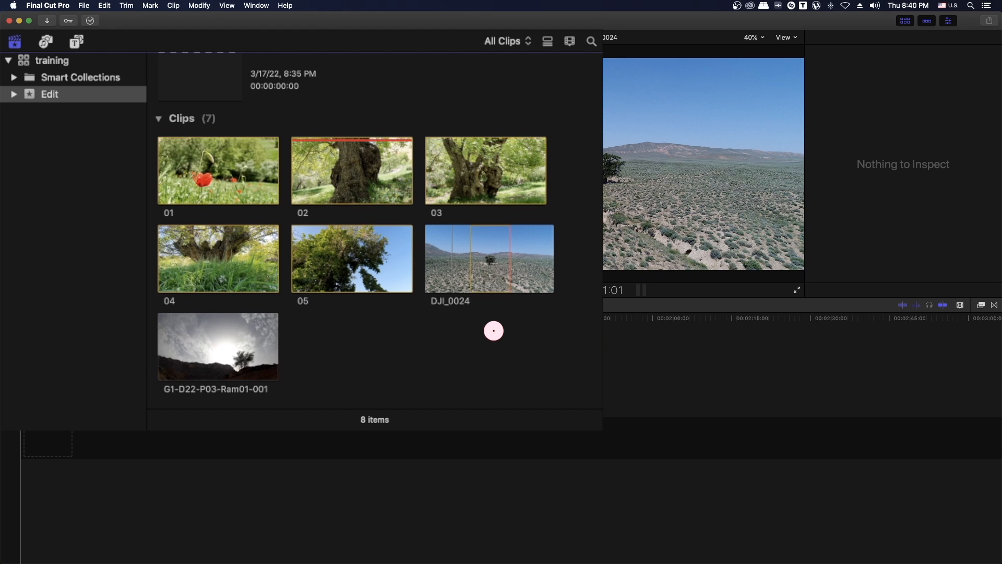
click(494, 330)
key(i)
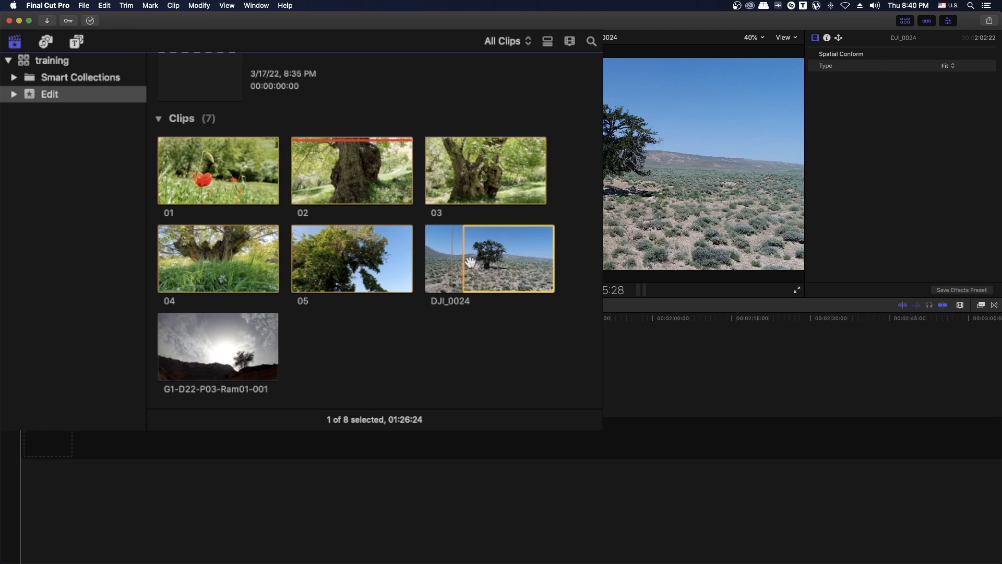
key(o)
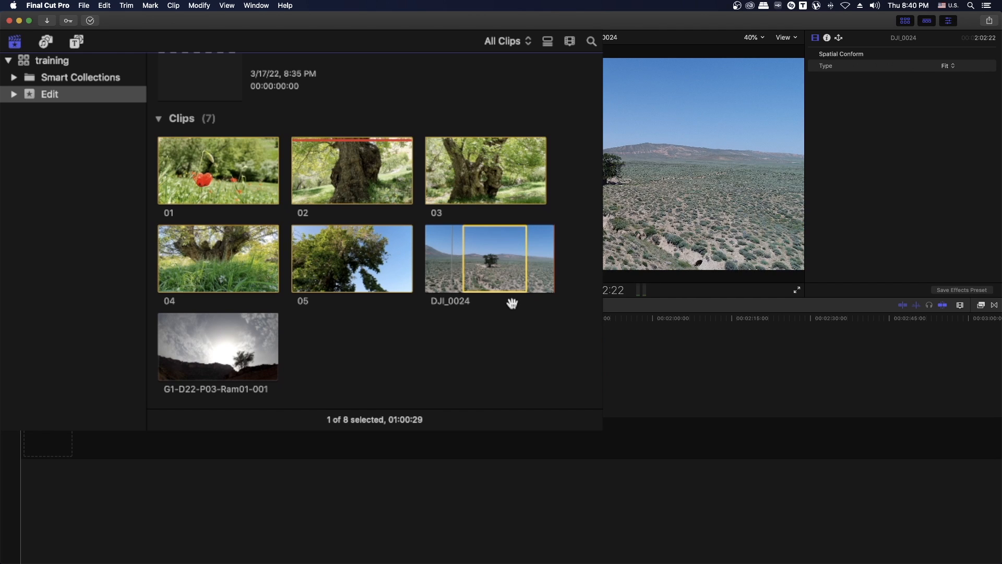
- Switch from clip 05 back to DJI_0024 and extend its range selection to the entire clip
click(338, 262)
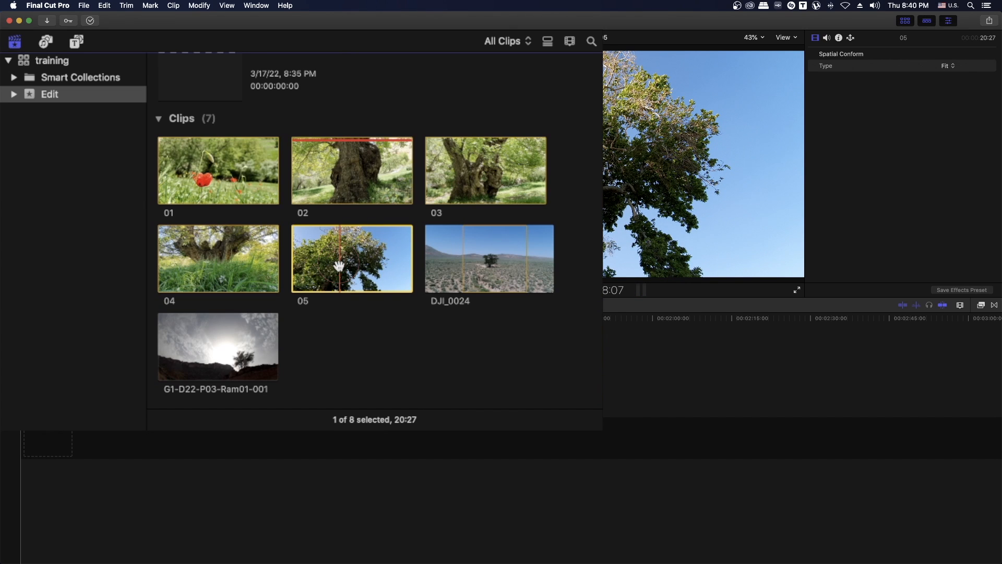
click(503, 254)
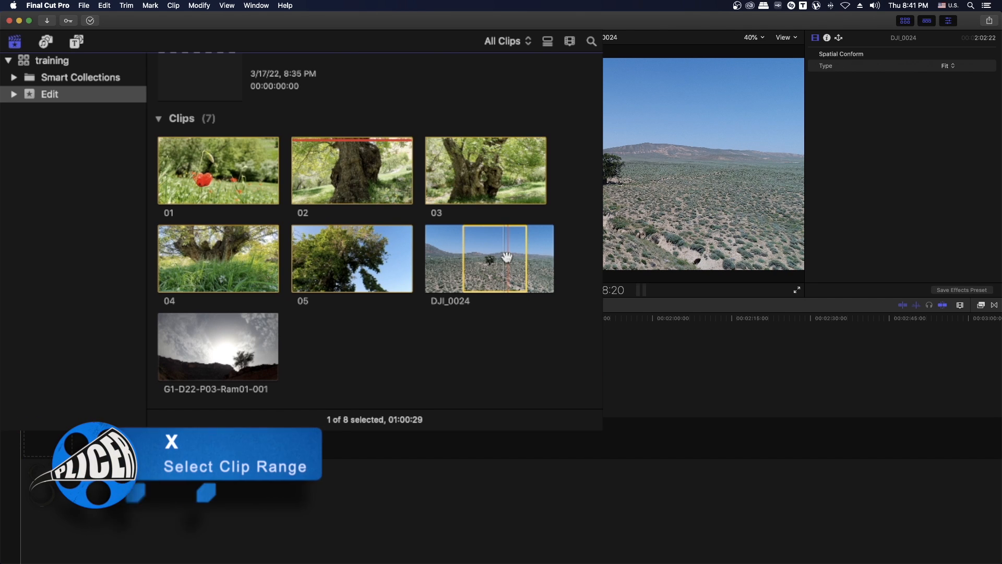
key(x)
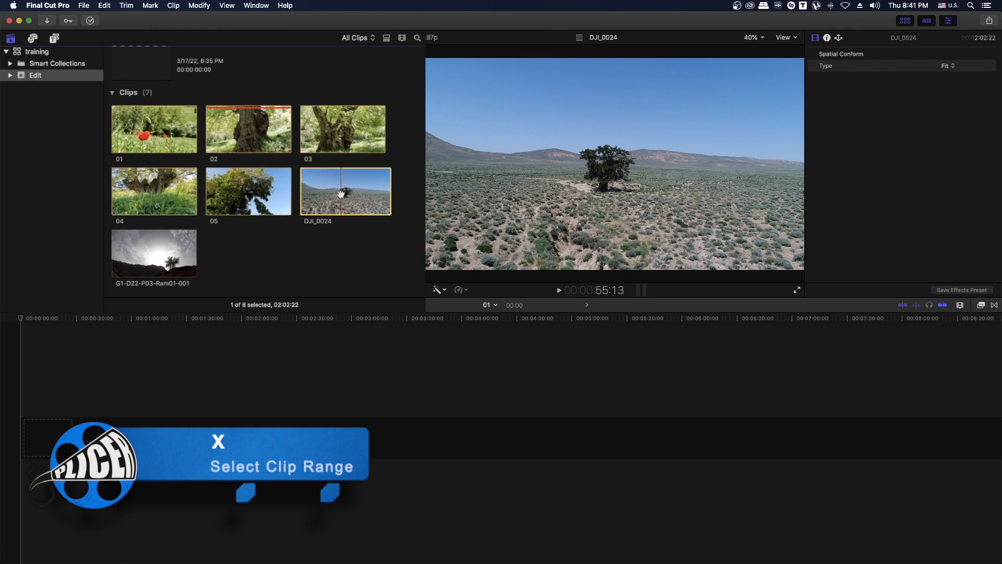
- Add DJI_0024, 05, 04 and 01 to the timeline's primary storyline, one after another in that order
drag(480, 267, 22, 433)
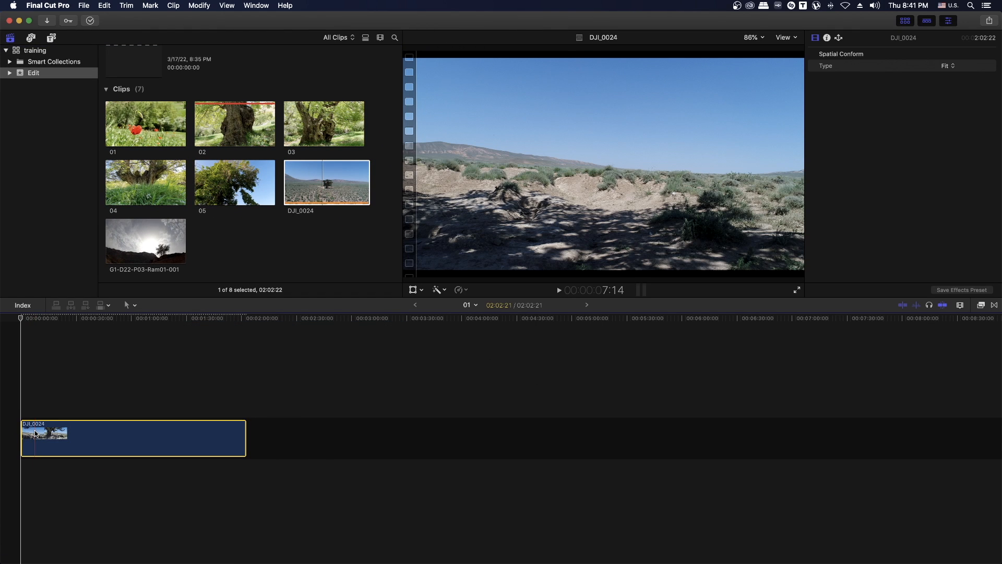
drag(219, 201, 285, 392)
drag(141, 178, 344, 449)
drag(140, 124, 308, 437)
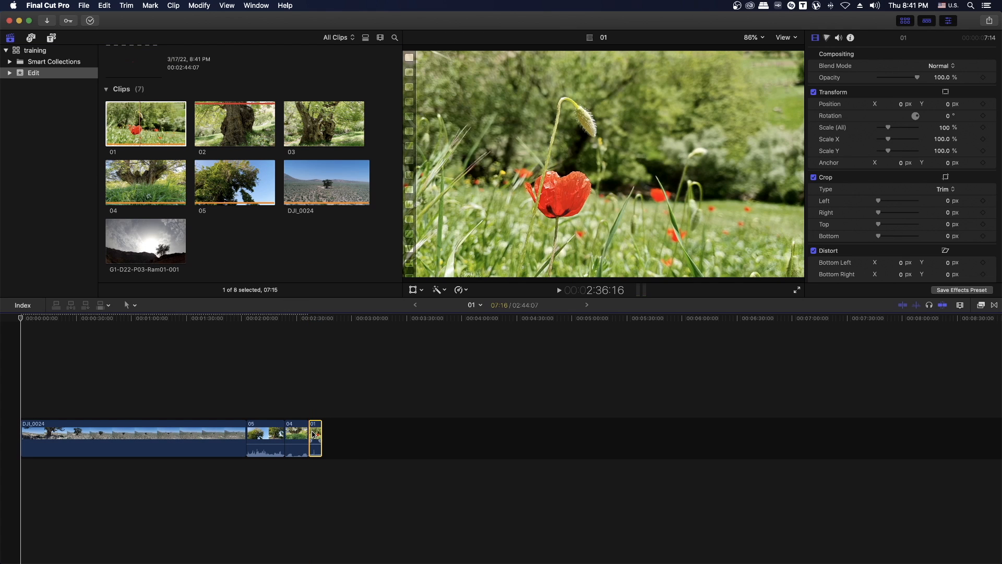
- Move DJI_0024 along the primary storyline so that it sits between clips 04 and 01
click(126, 450)
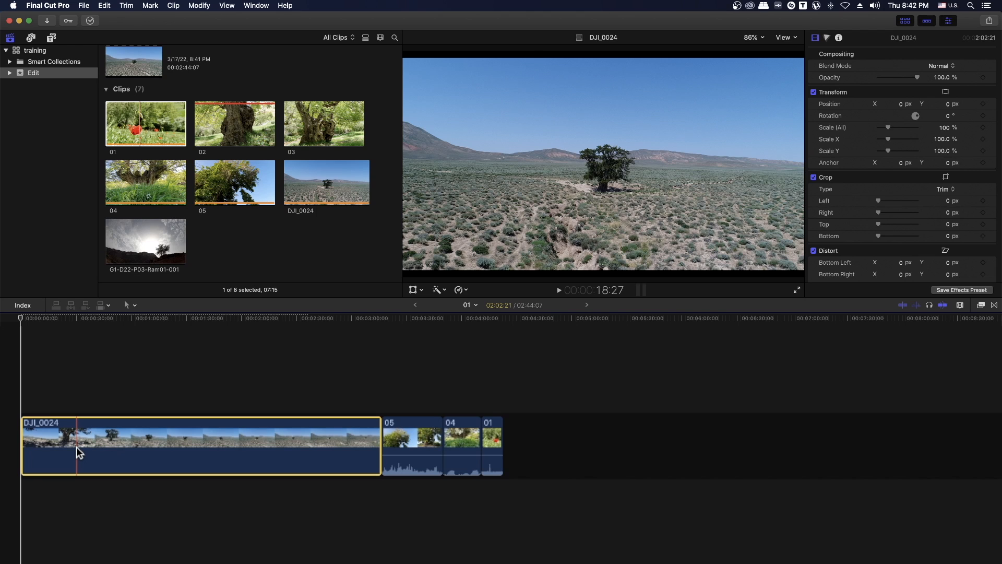
drag(77, 452, 173, 461)
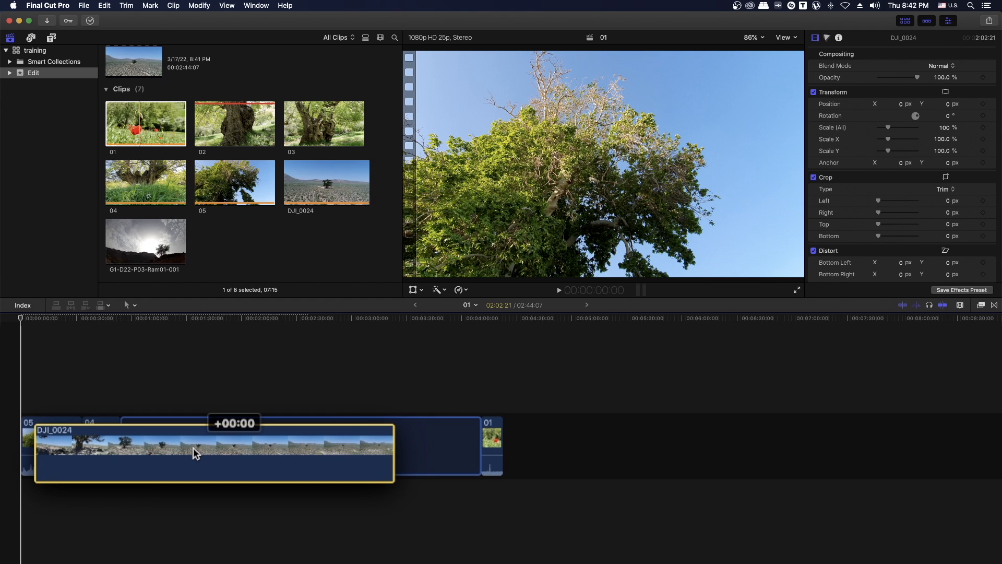
drag(195, 455, 296, 460)
drag(94, 450, 141, 453)
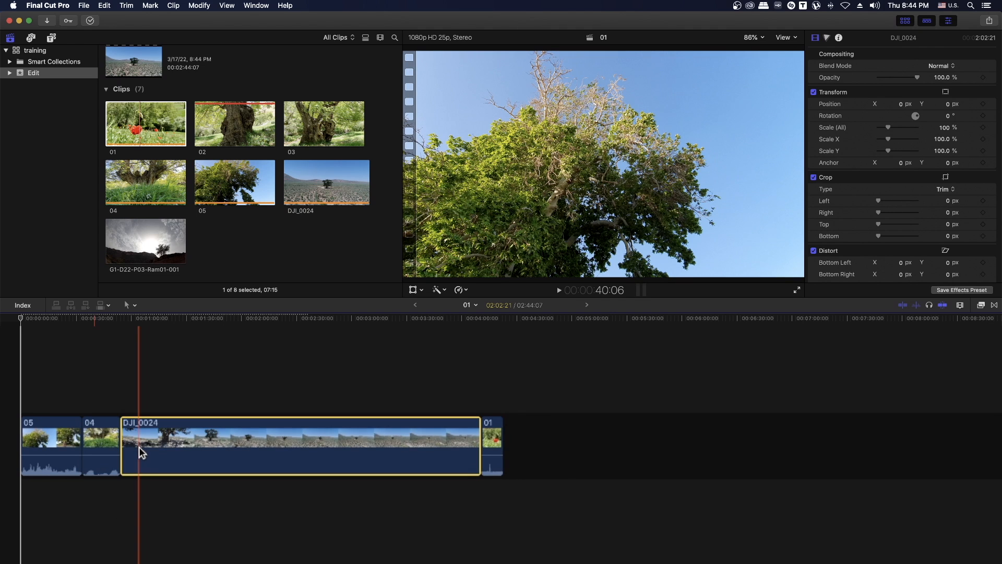
- Select the timeline clips DJI_0024, 04 and 05 together as a multiple selection
click(189, 357)
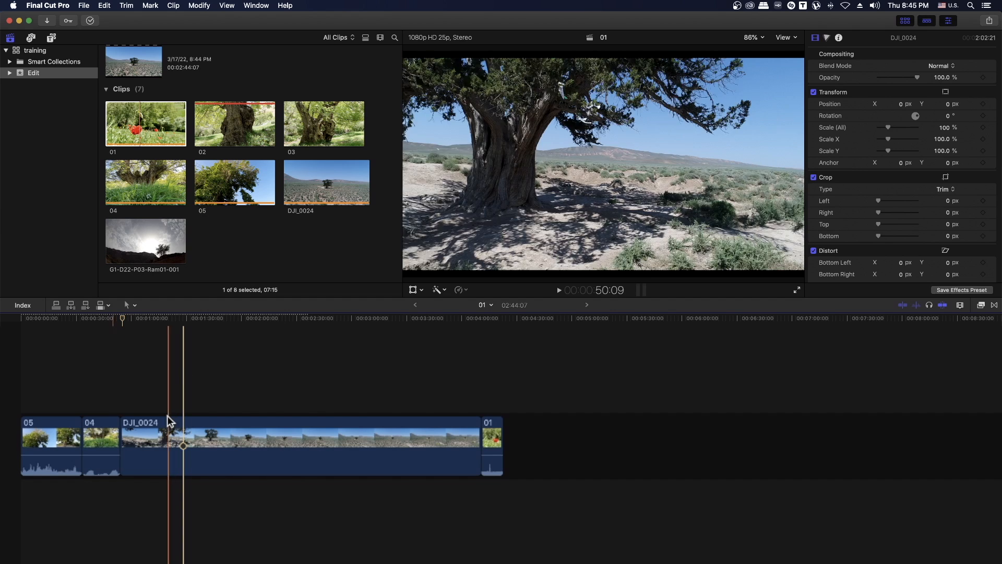
click(170, 433)
super+click(101, 433)
super+click(52, 436)
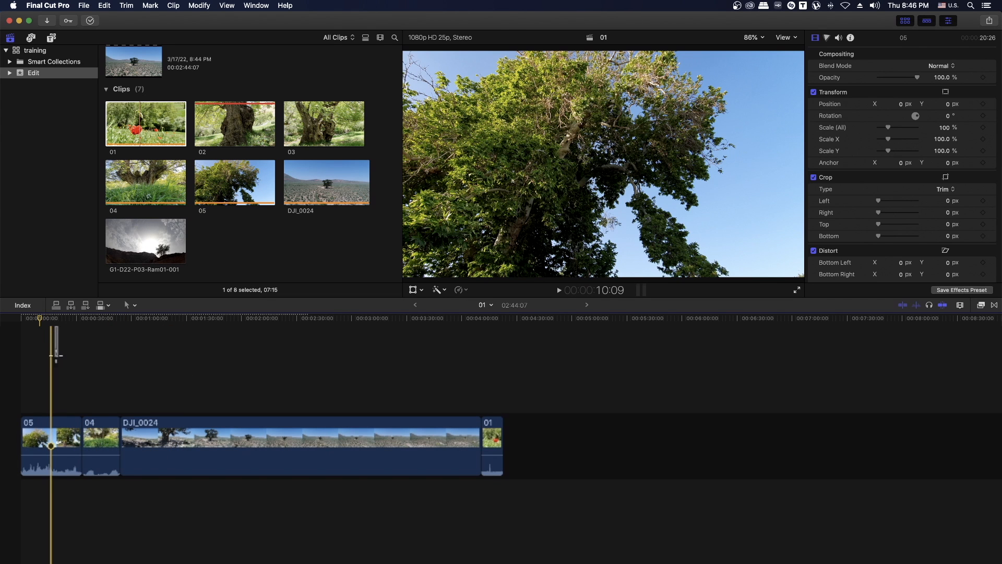
- Marquee-select timeline clips, add clip 01 to the selection, remove clip 05 from it, and deselect everything
drag(58, 346, 329, 451)
super+click(491, 438)
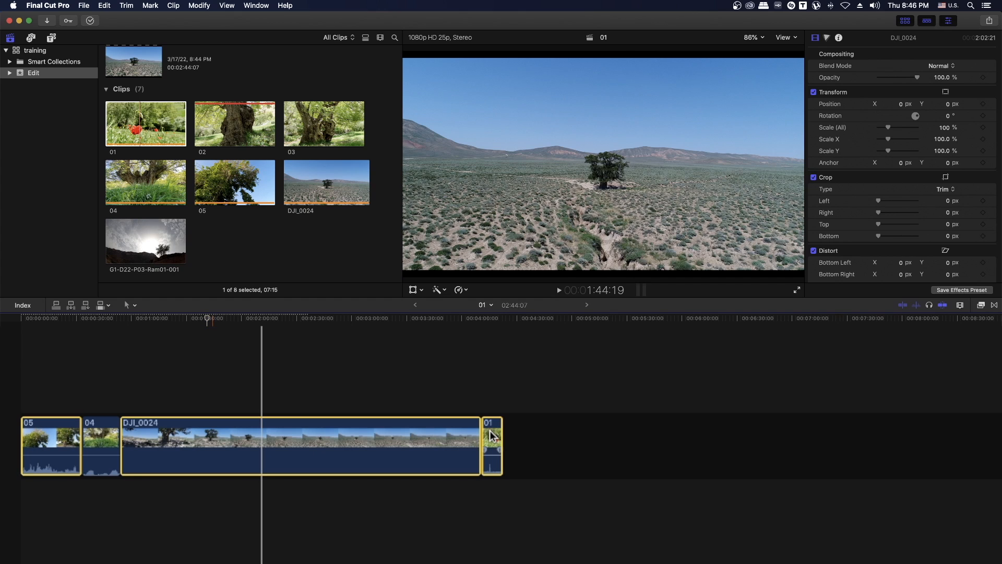
super+click(48, 439)
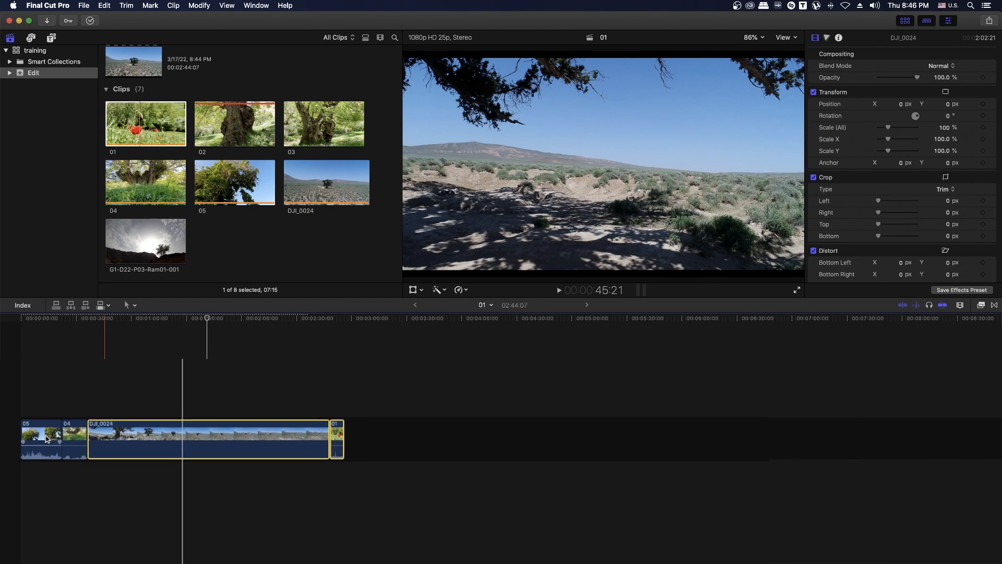
click(120, 375)
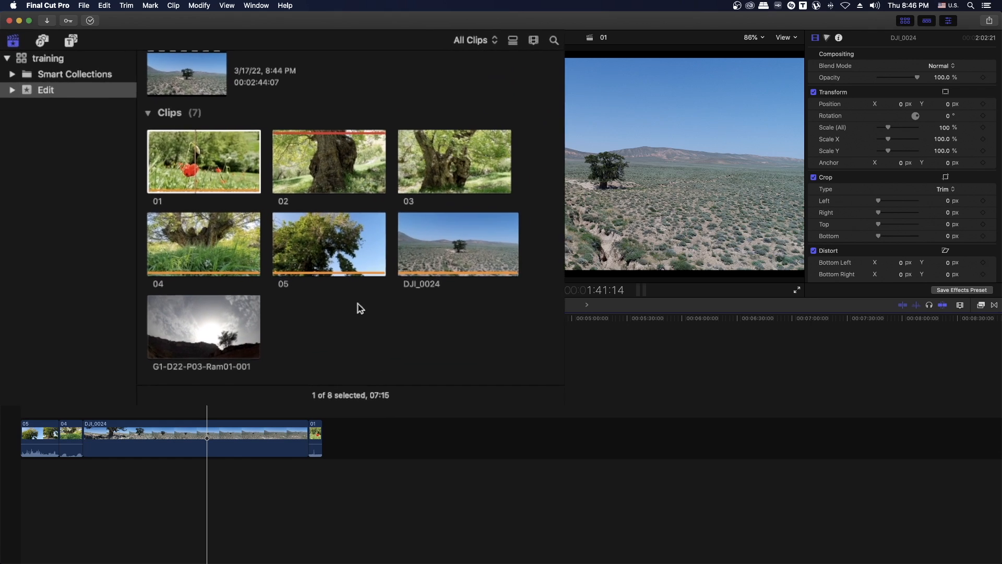
- Build a browser selection of clips 05, DJI_0024 and 03, remove 03 from it, and deselect all
click(361, 272)
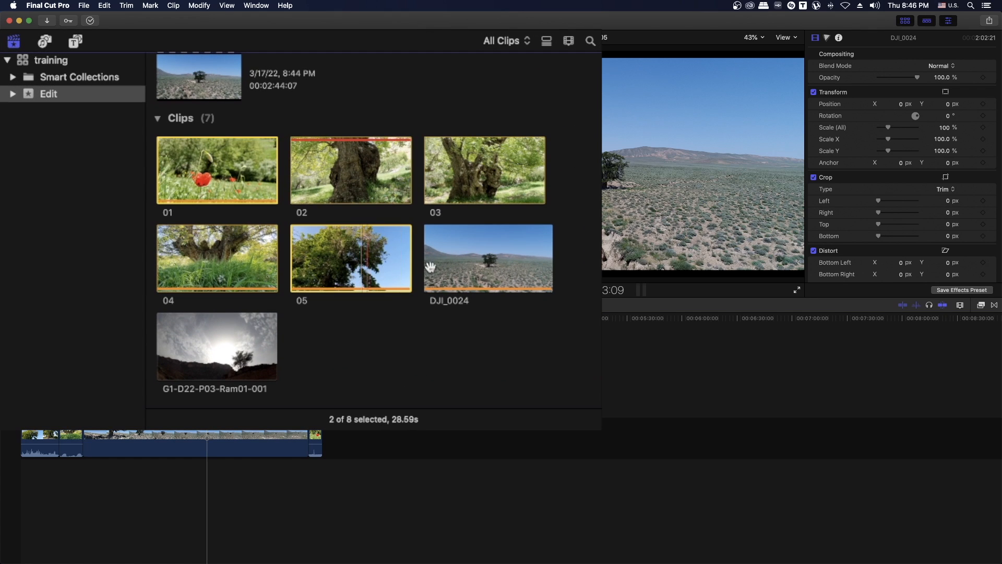
super+click(459, 264)
super+click(477, 170)
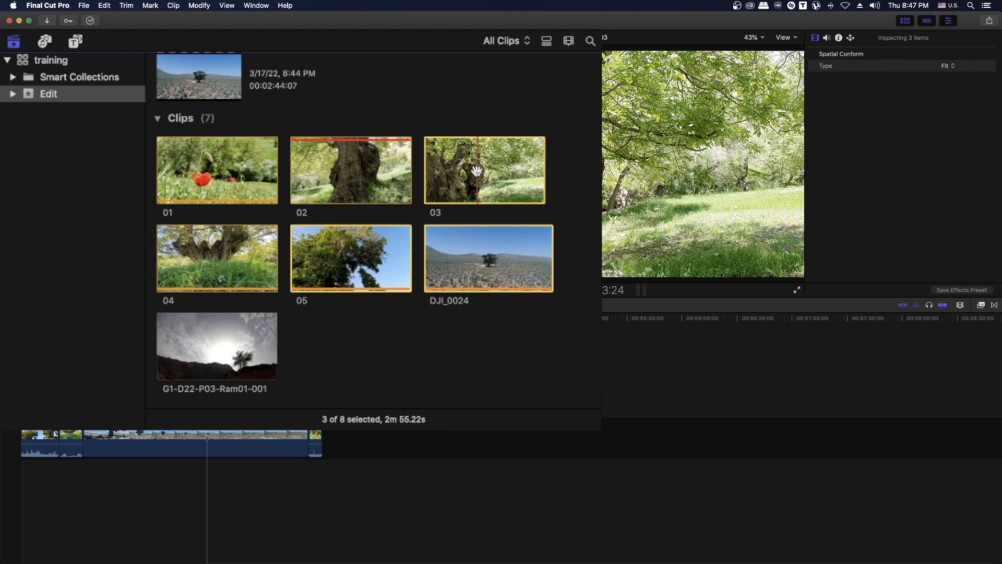
super+click(477, 171)
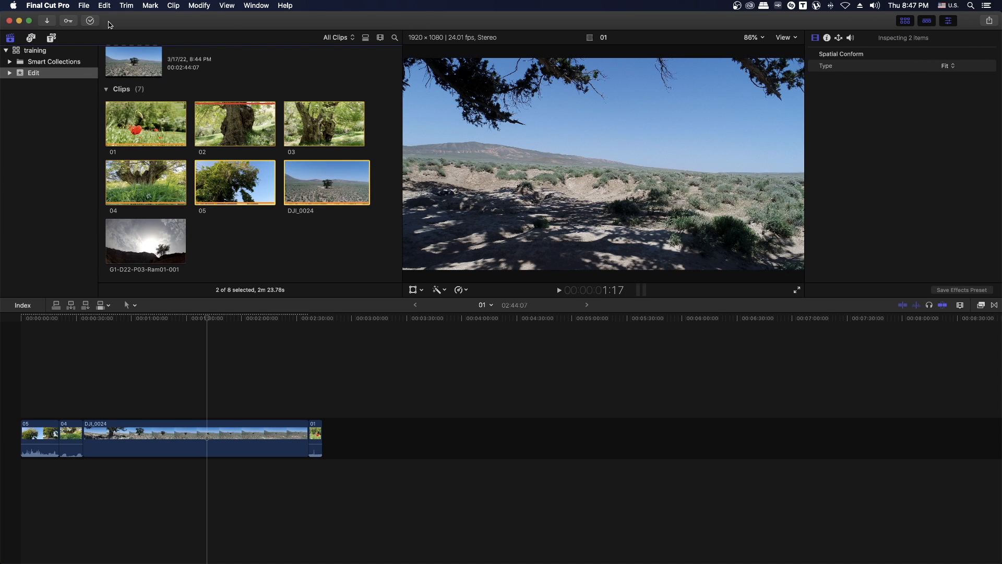
click(104, 6)
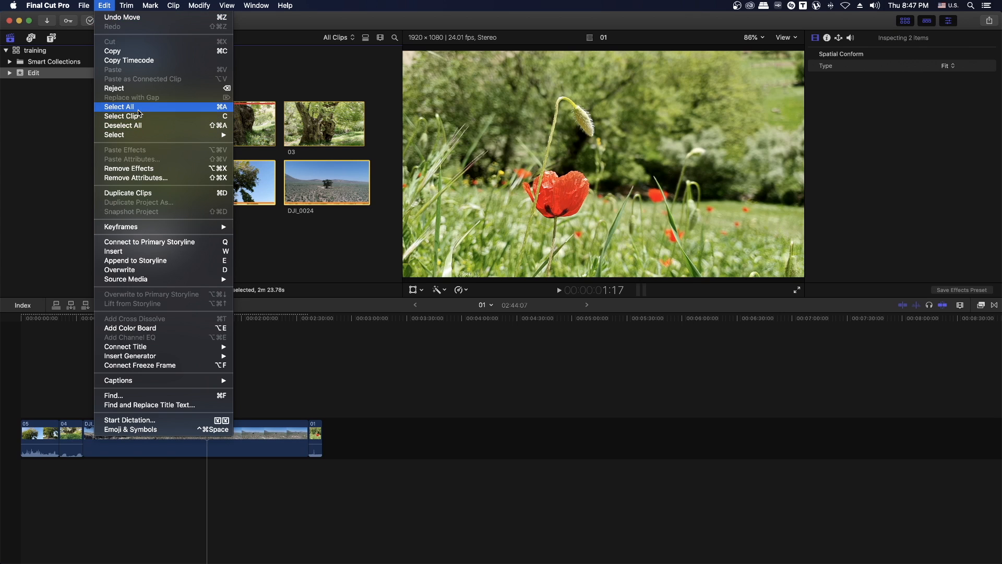
click(133, 125)
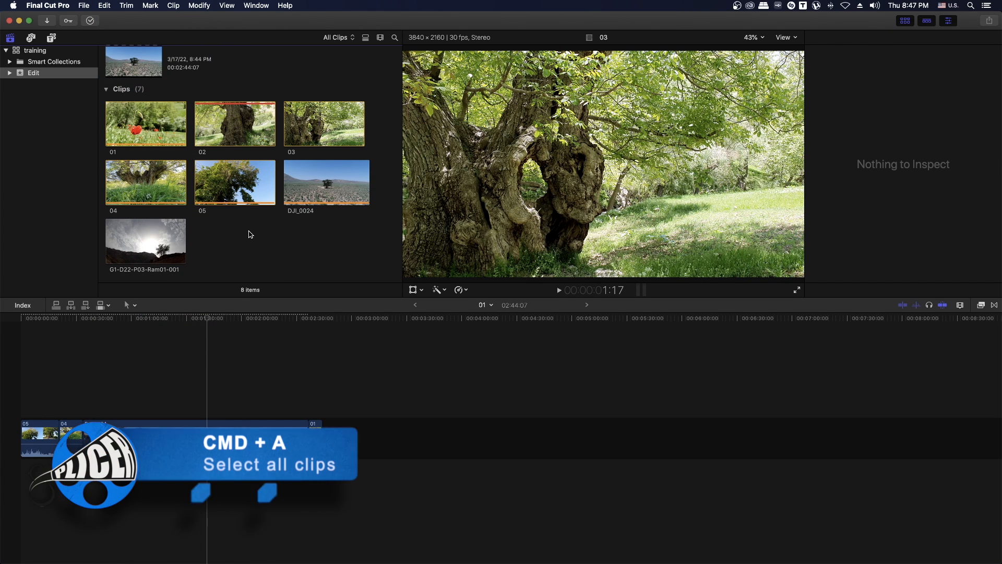
- Select all clips in the browser, and do the same for all clips in the timeline
key(super+a)
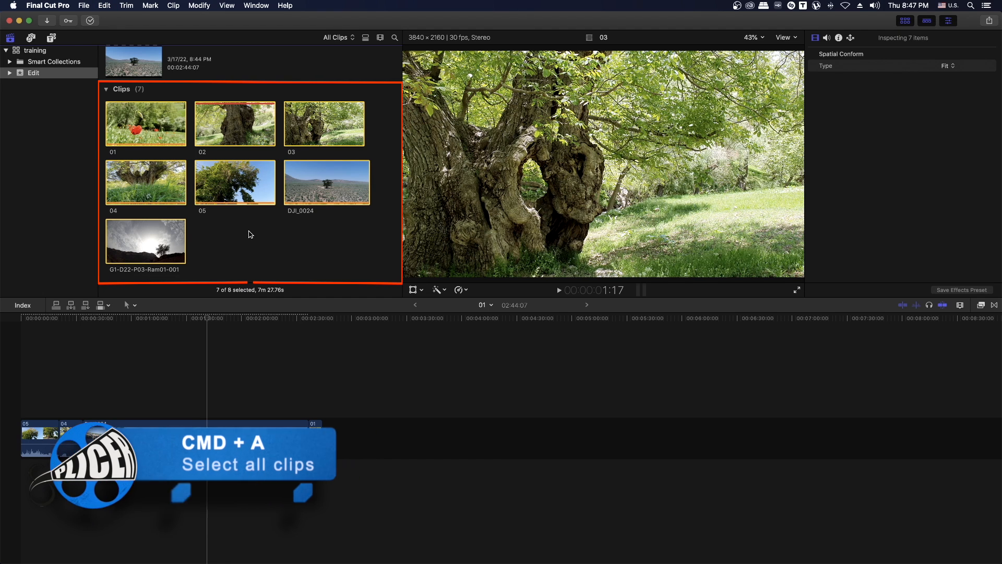
click(182, 333)
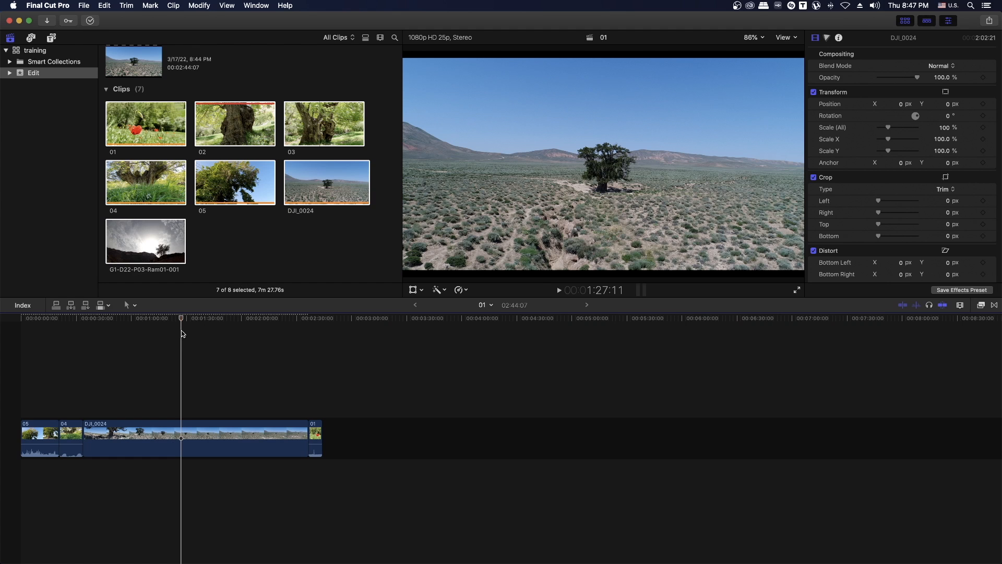
key(super+a)
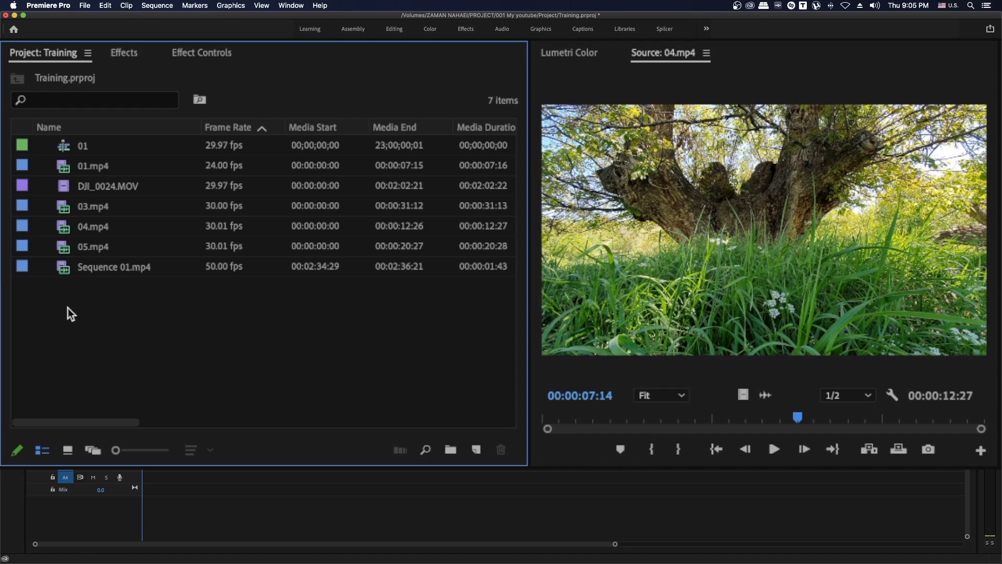
- Switch to Premiere Pro, show the project items as thumbnails, and select and deselect DJI_0024.MOV
click(66, 451)
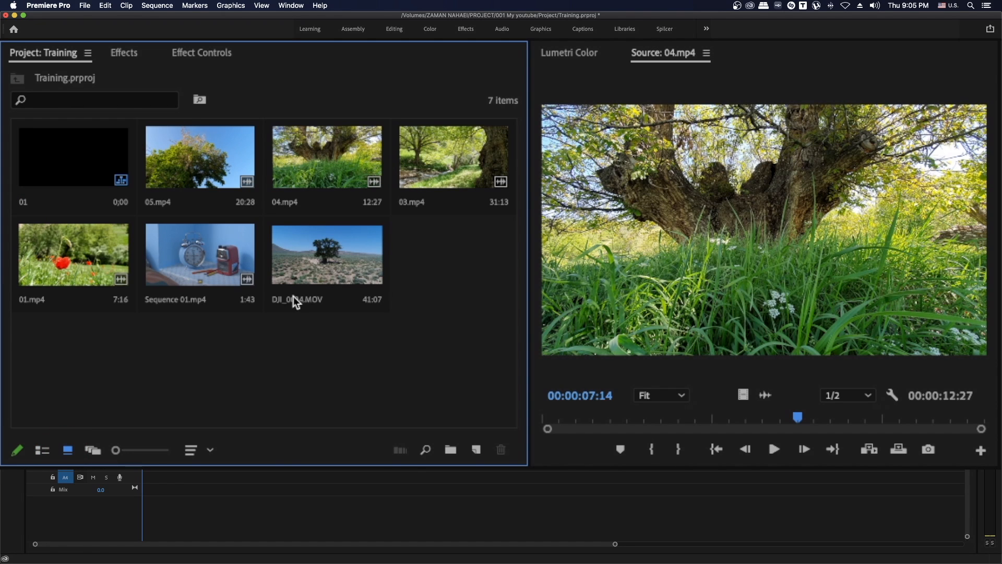
click(312, 254)
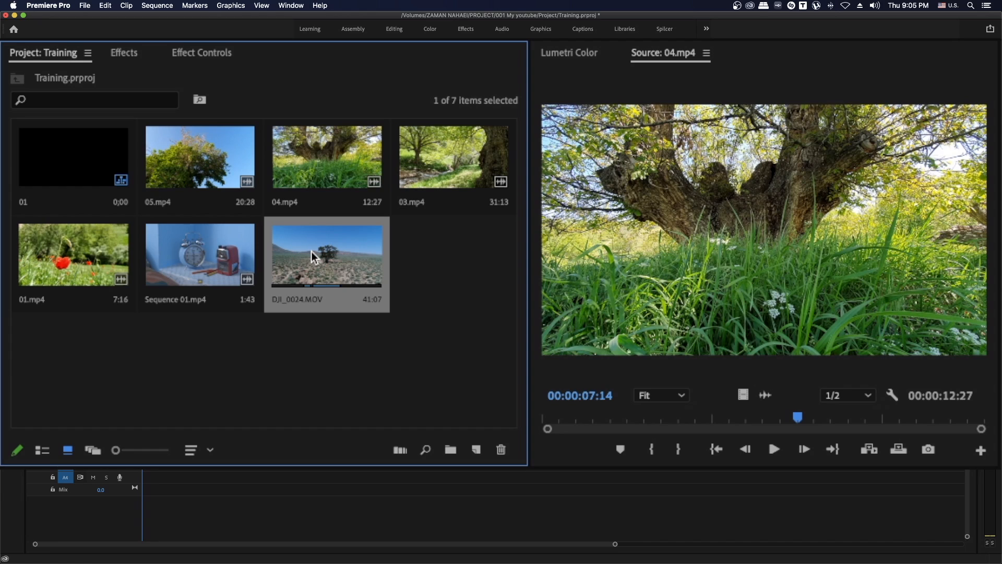
click(268, 378)
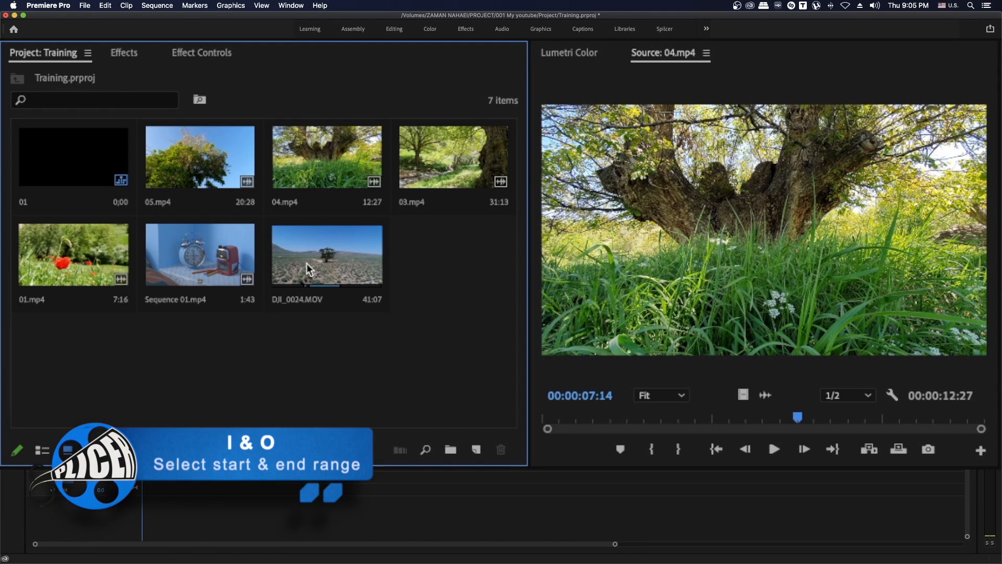
- Load DJI_0024.MOV into the Source Monitor, narrow its in and out range to 13:15, and reselect it among the project items
double_click(334, 263)
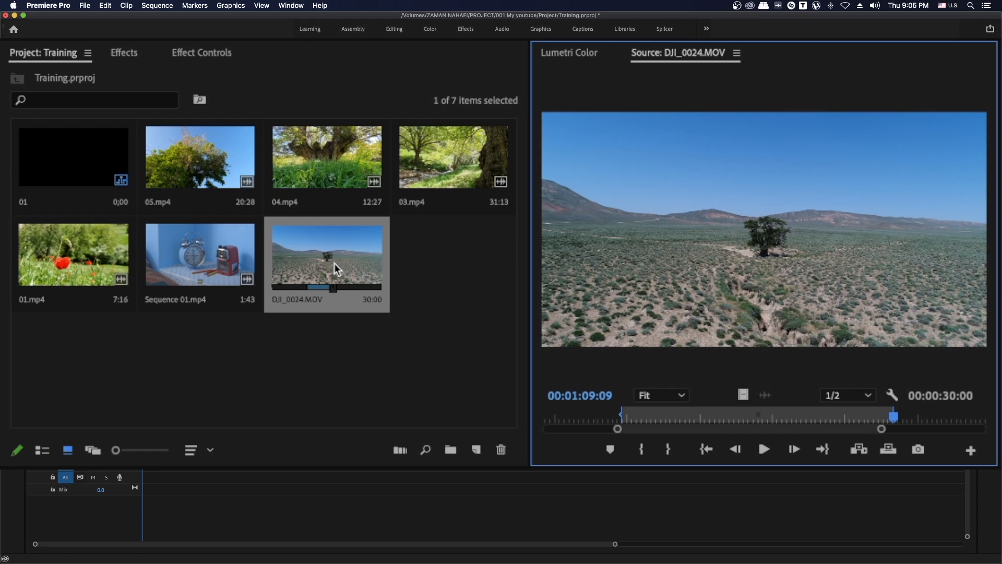
drag(623, 417, 675, 415)
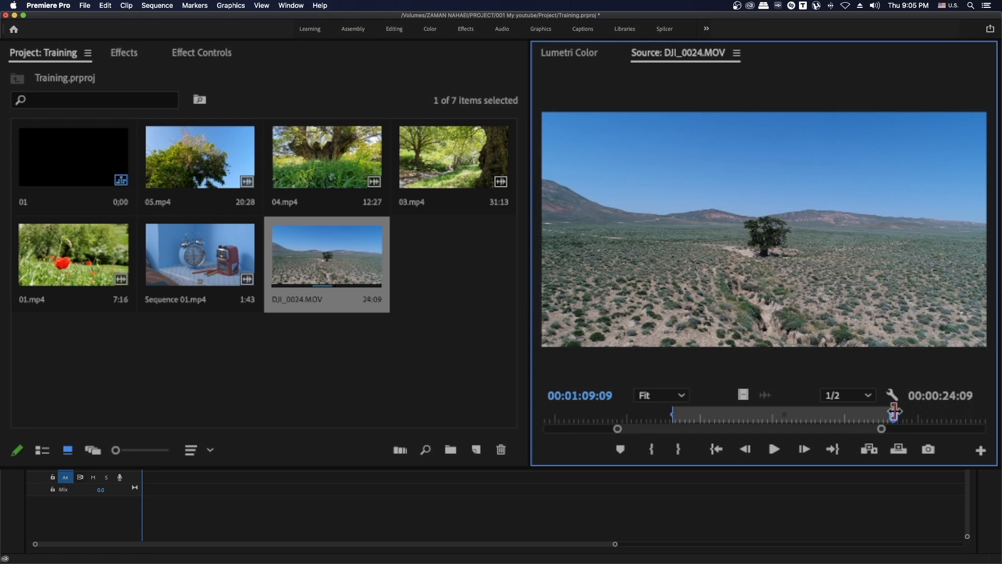
drag(893, 416, 798, 418)
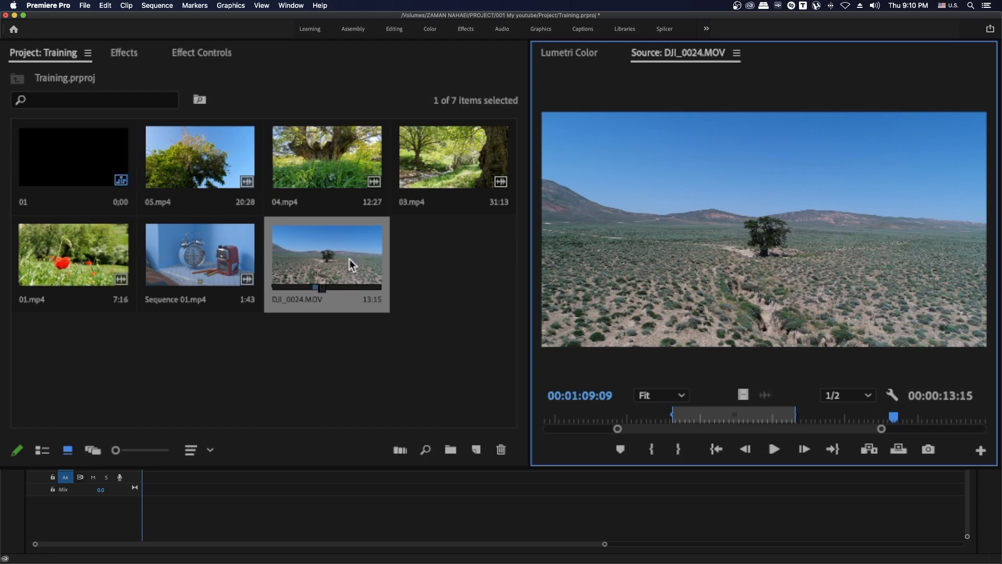
click(184, 259)
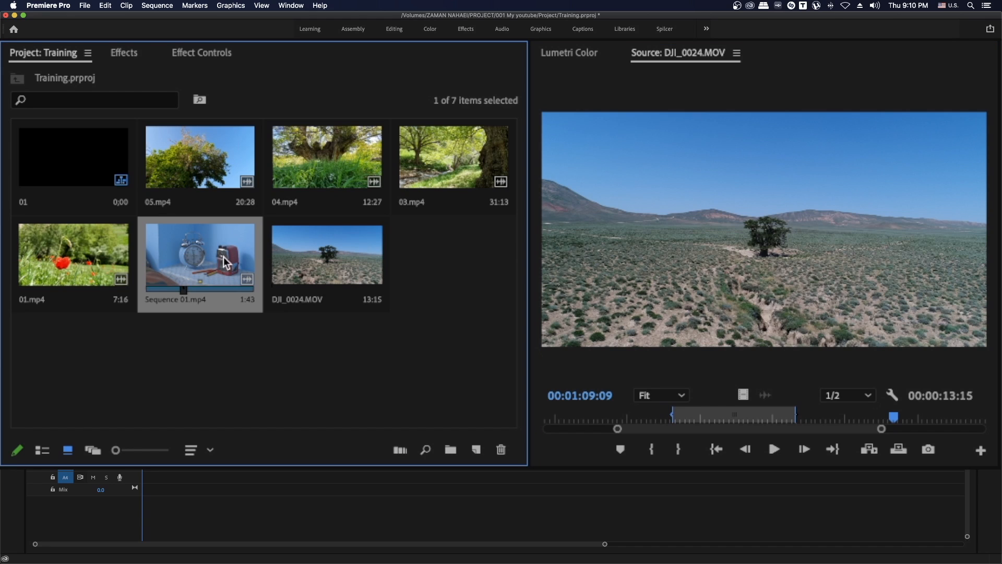
click(329, 264)
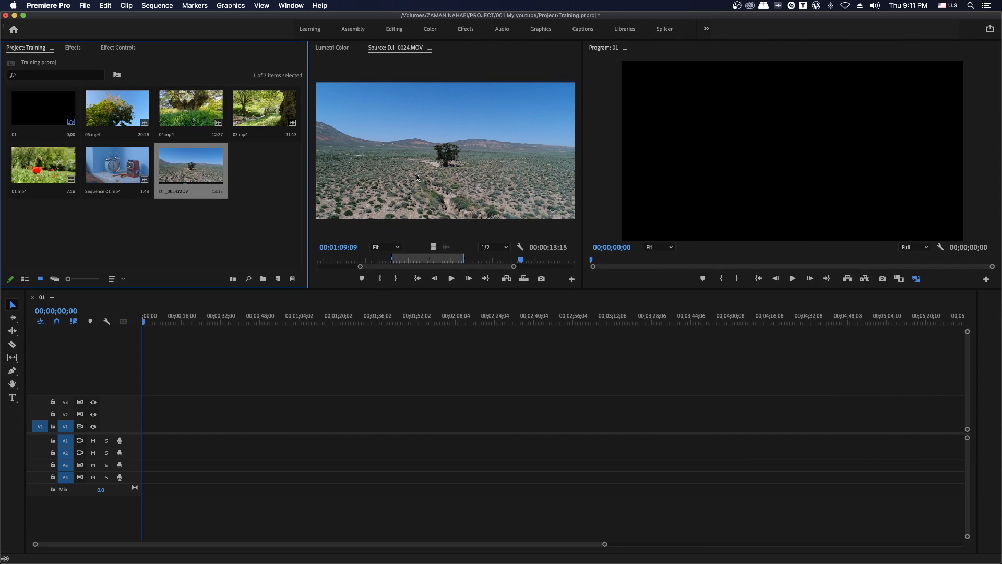
- Place the DJI_0024.MOV range on track V1 twice, followed by Sequence 01.mp4, 01.mp4 and 03.mp4
drag(427, 152, 157, 430)
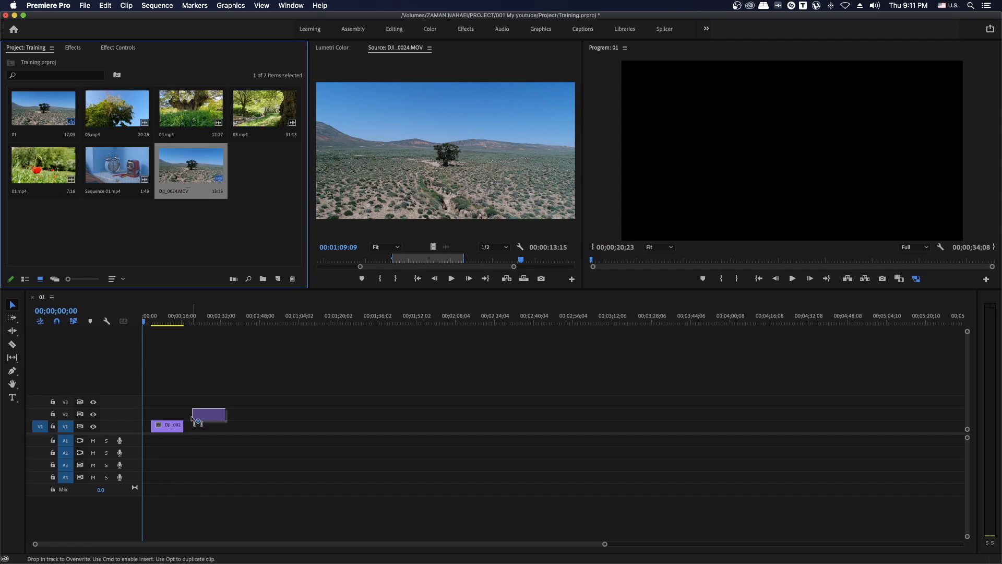
mouse_move(227, 417)
mouse_down()
mouse_move(214, 418)
mouse_move(241, 418)
mouse_move(238, 428)
mouse_up()
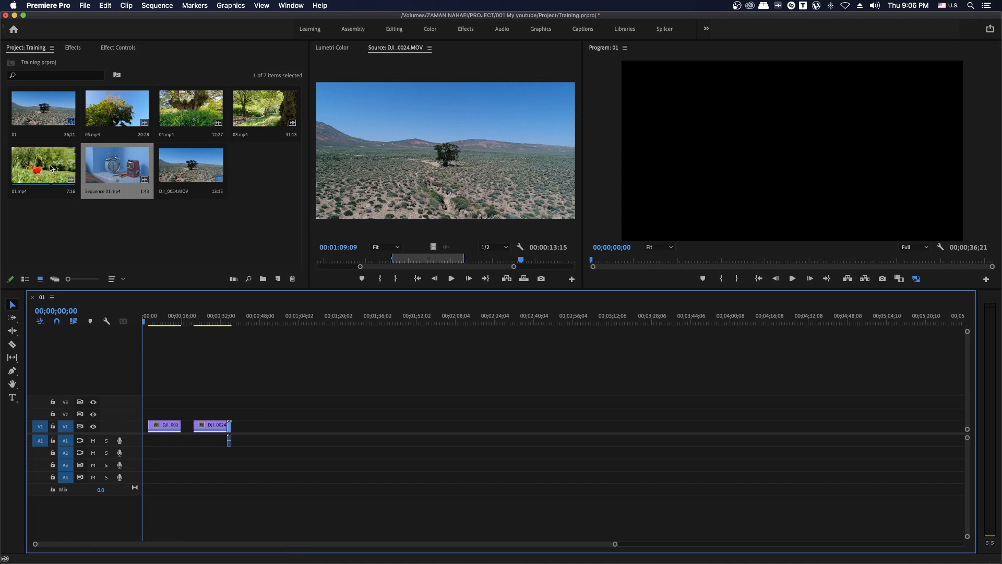
drag(51, 169, 235, 425)
drag(265, 110, 257, 427)
- Build a timeline selection of 03.mp4, 01.mp4 and the second DJI_0024 clip, and remove the DJI_0024 clip from it
click(275, 427)
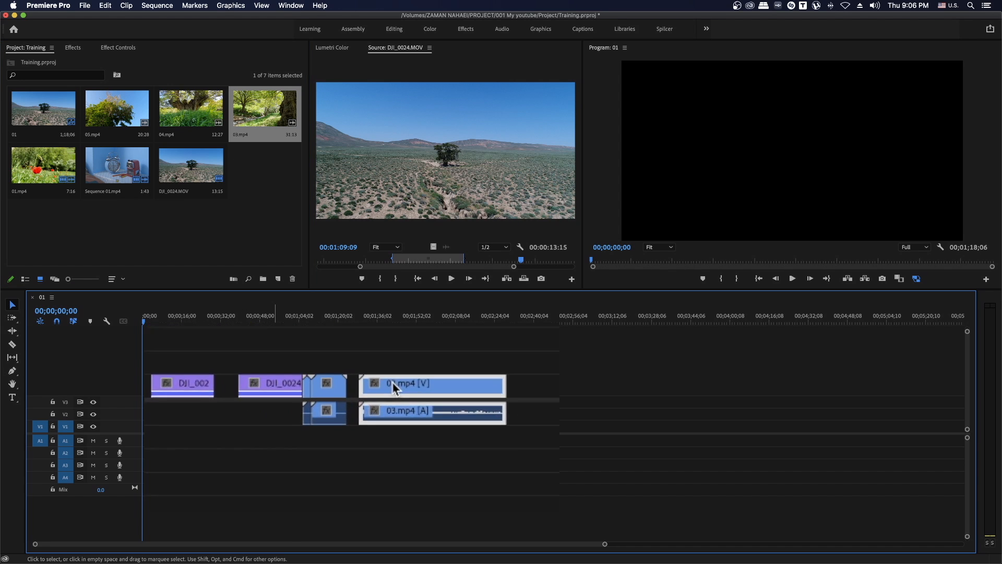
shift+click(459, 334)
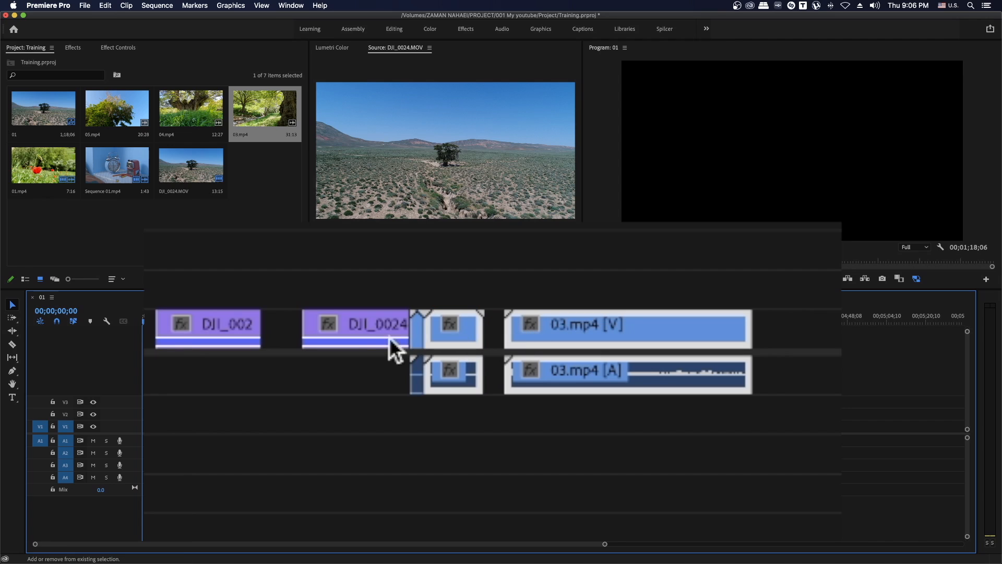
shift+click(357, 333)
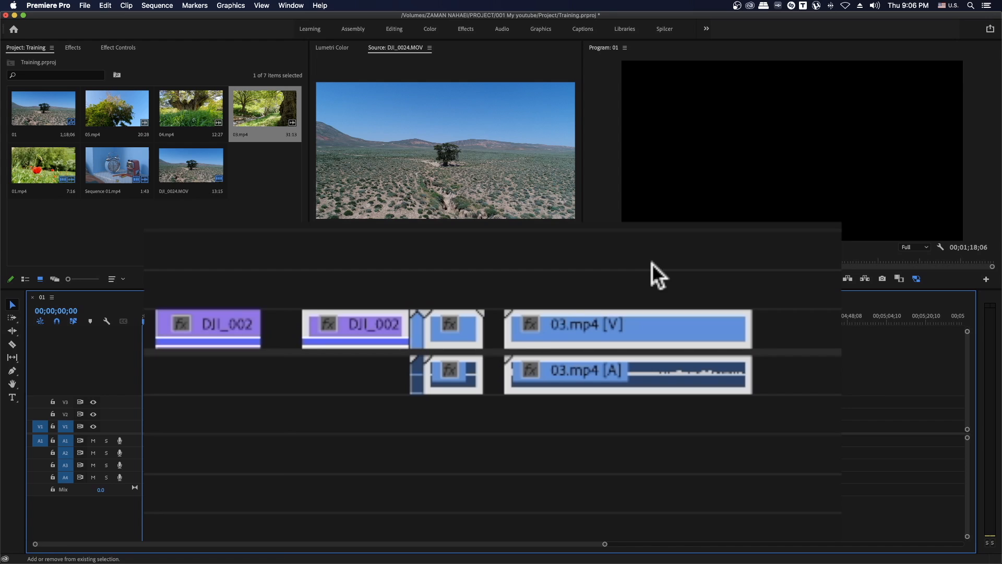
shift+click(354, 332)
key(super+z)
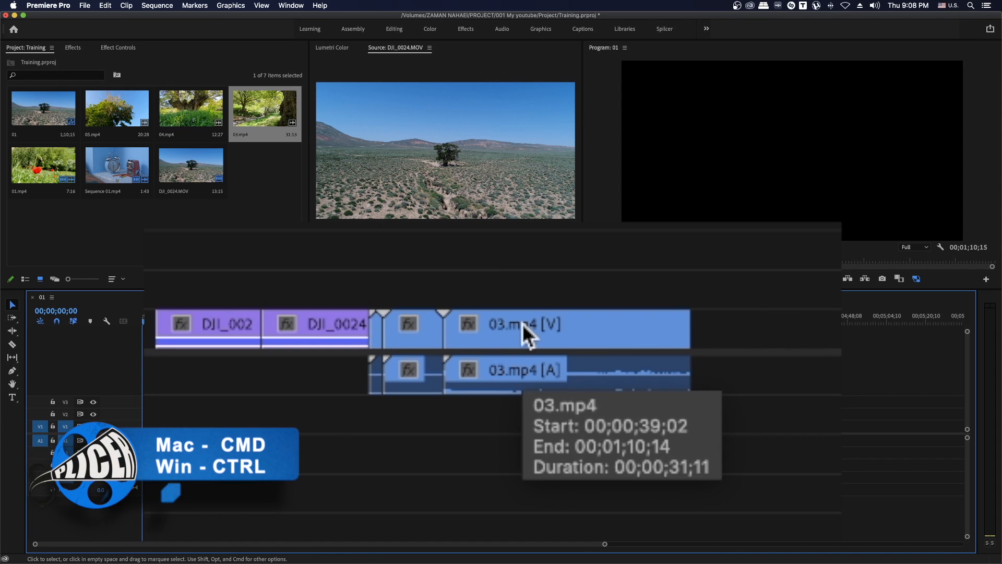
- Rearrange the timeline by inserting 03.mp4 ahead of 01.mp4 without overwriting it, and deselect the clip
key(super)
drag(509, 324, 464, 327)
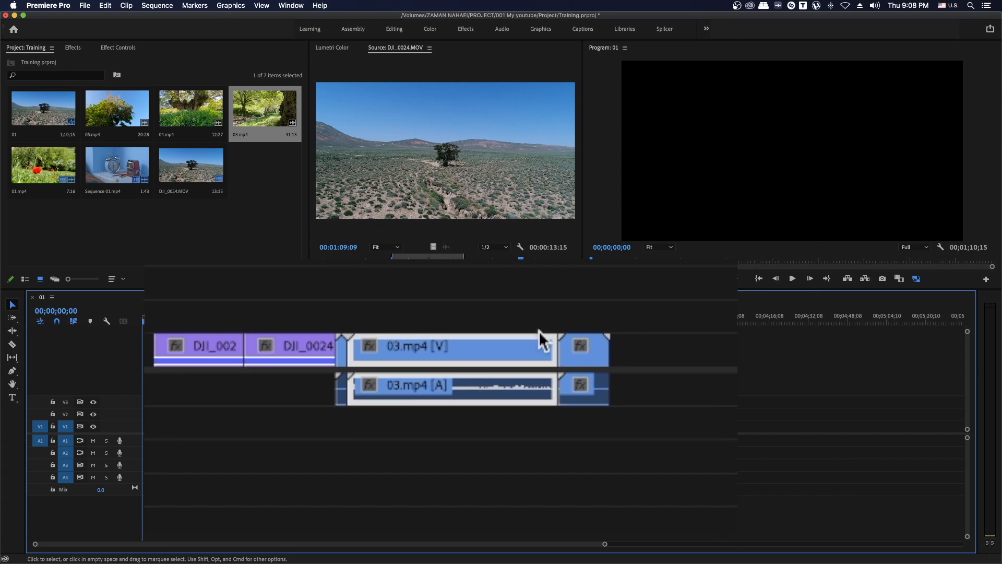
click(242, 376)
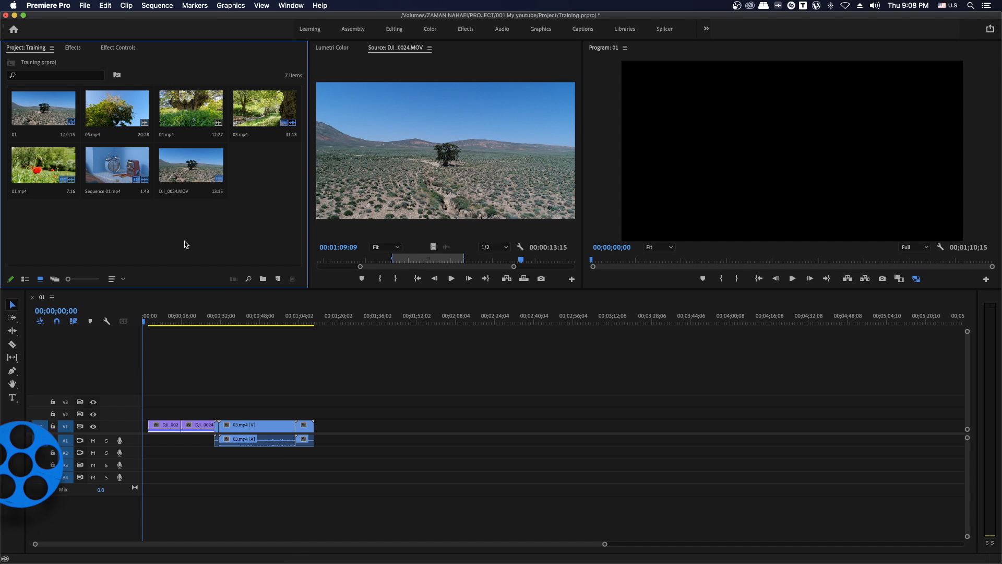
- Select DJI_0024.MOV and 04.mp4 together among the project items, toggle 05.mp4 in the selection, and deselect all
click(187, 174)
super+click(189, 108)
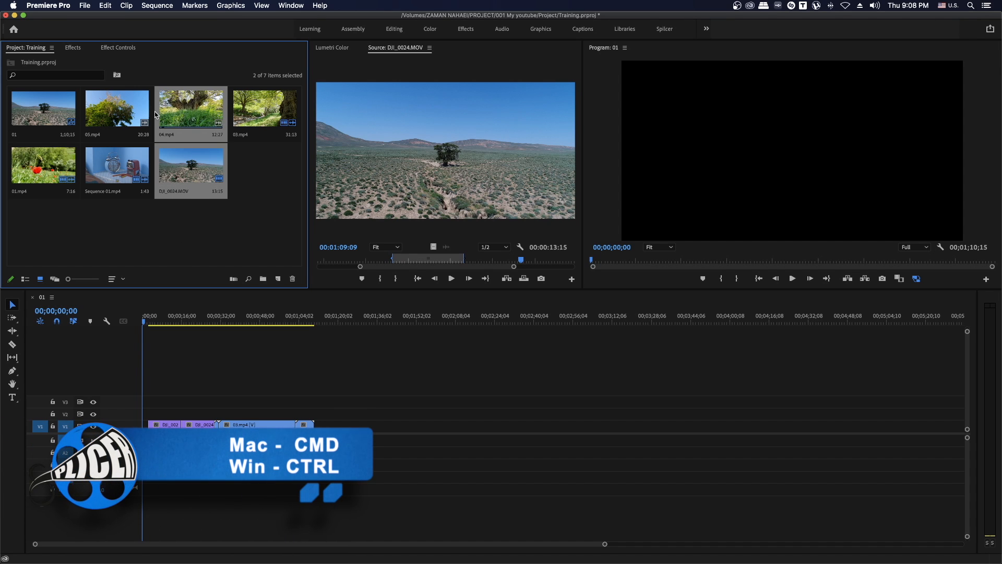
super+click(117, 111)
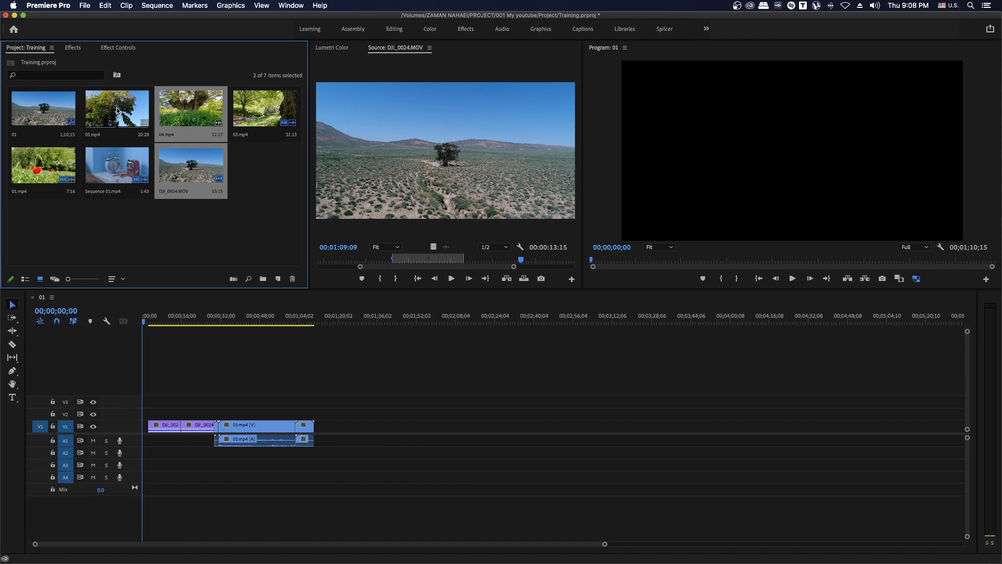
click(217, 223)
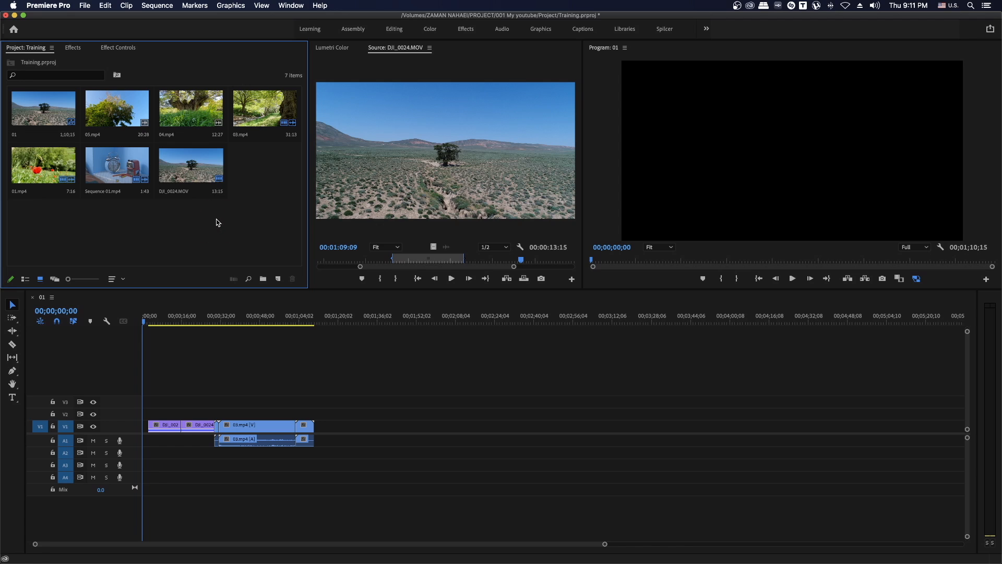
- Marquee-select 05.mp4, 04.mp4, 03.mp4, Sequence 01.mp4 and DJI_0024.MOV among the project items, and marquee-select clips in the timeline
drag(258, 233, 108, 129)
click(207, 362)
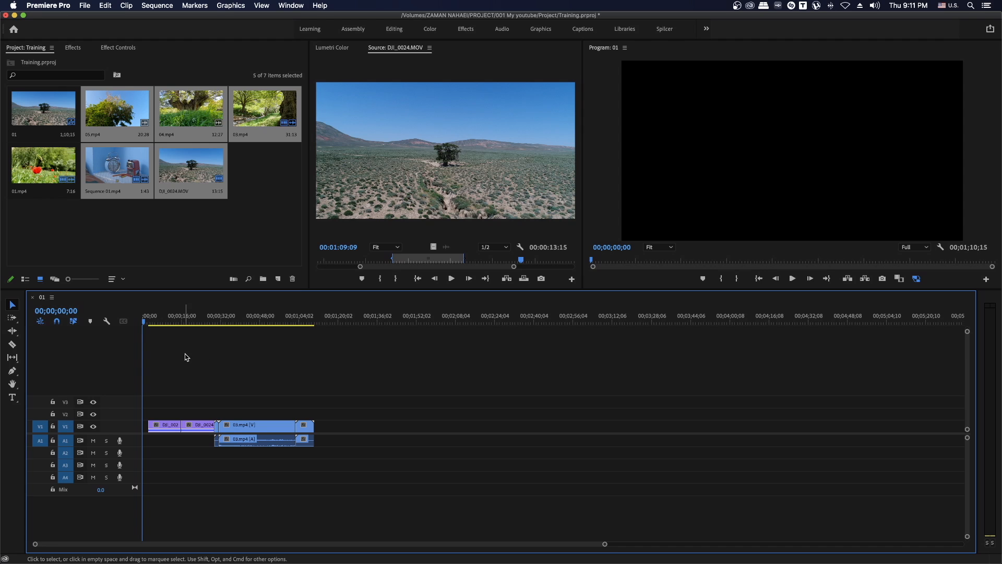
drag(184, 357, 243, 395)
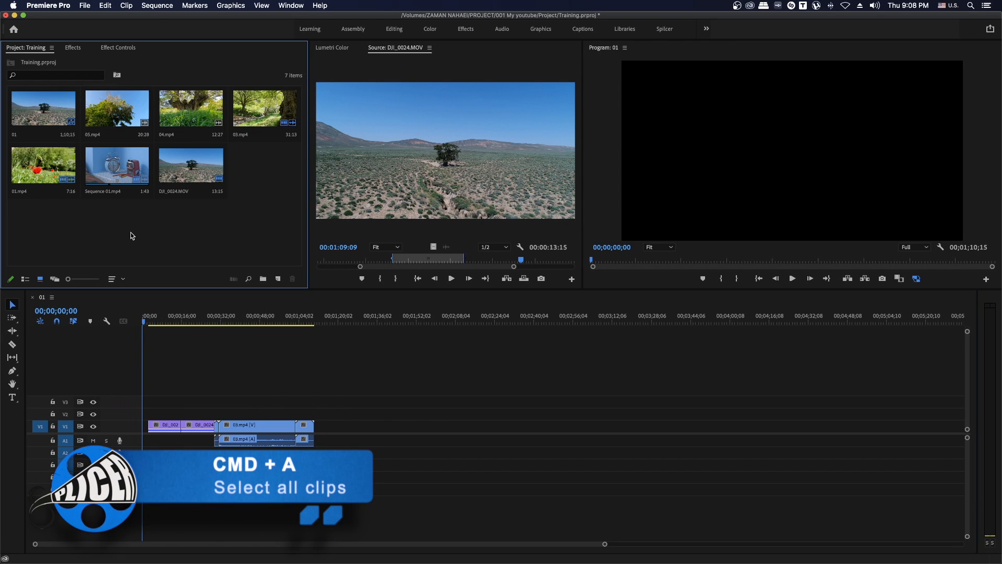
- Select all items in the project at once
key(super+a)
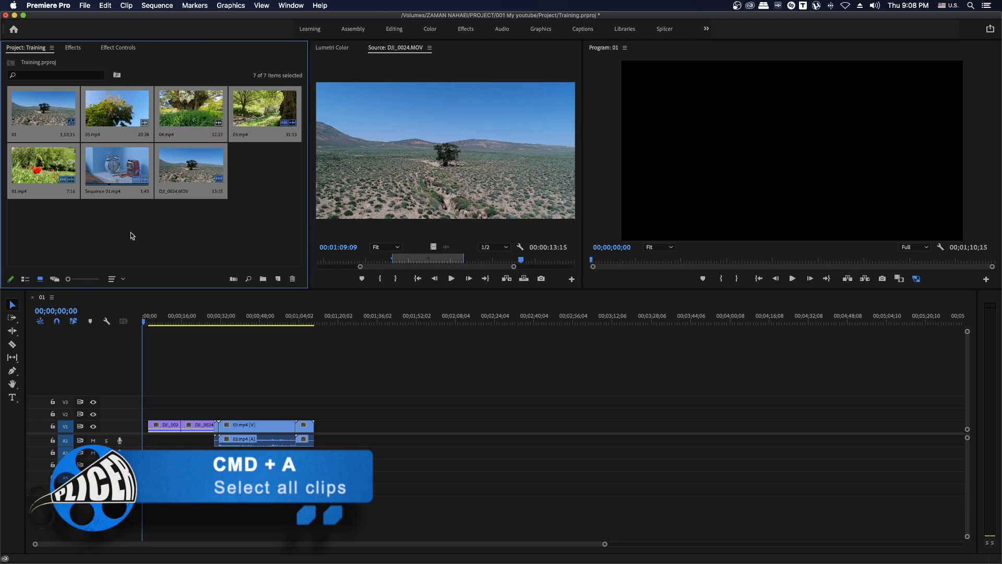